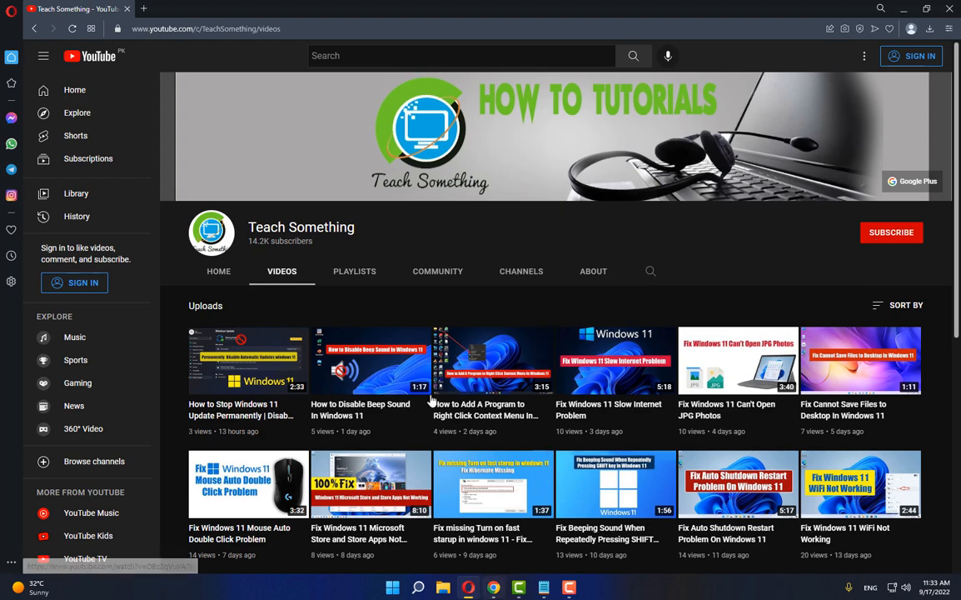
Open the copied Google Drive link for blank.rar in a new browser tab
click(145, 8)
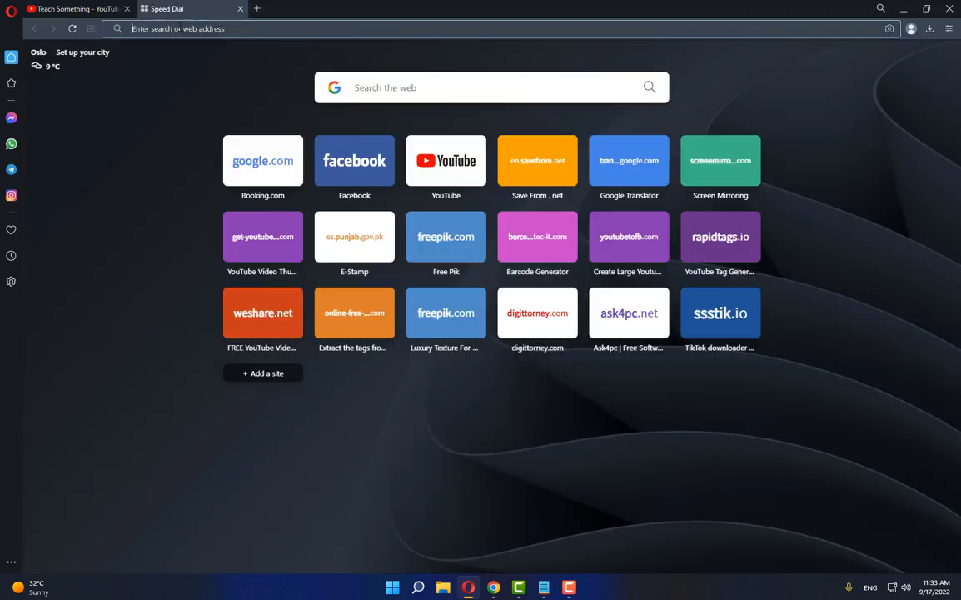
right_click(179, 29)
click(204, 101)
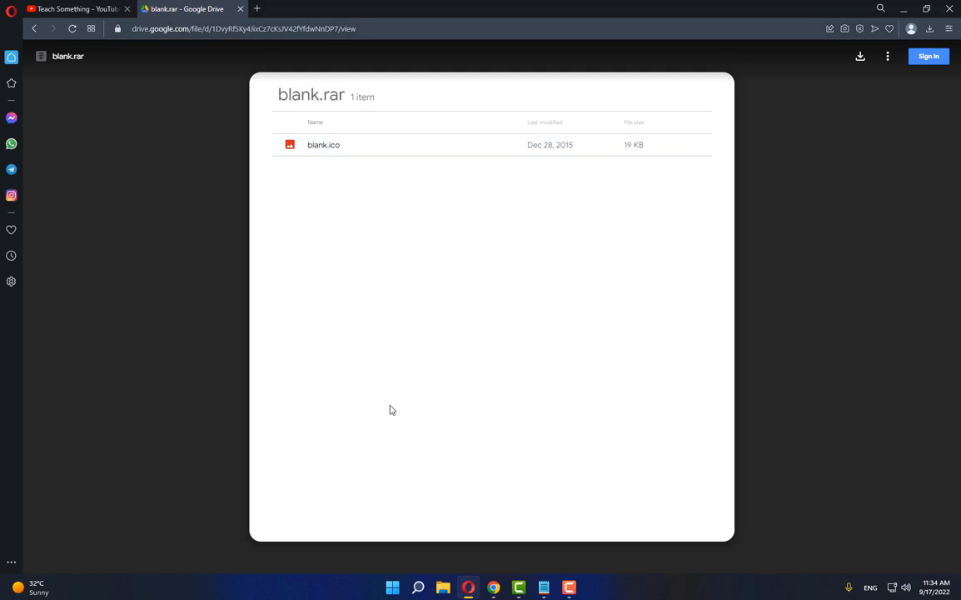
right_click(320, 145)
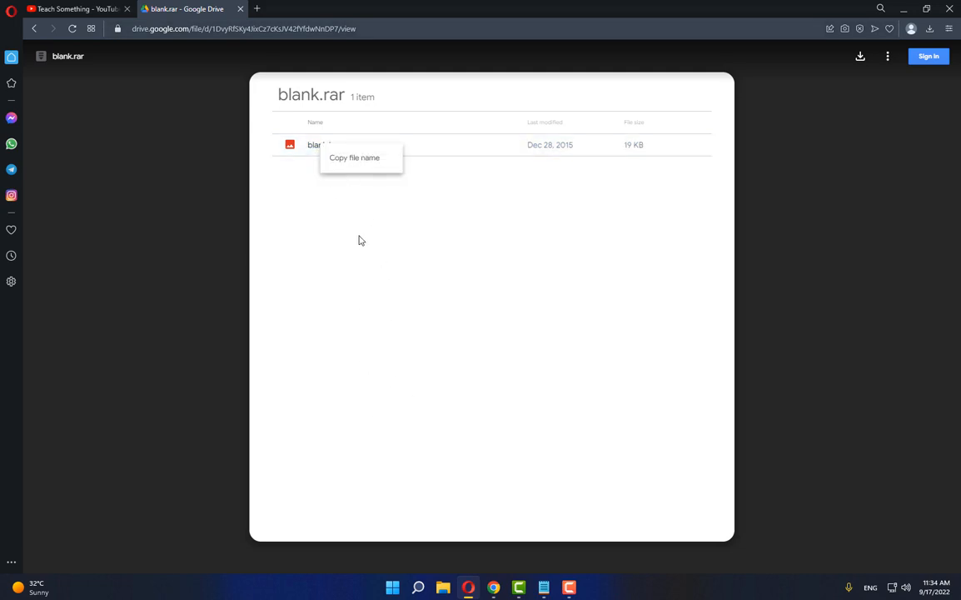
click(359, 237)
right_click(332, 149)
click(361, 172)
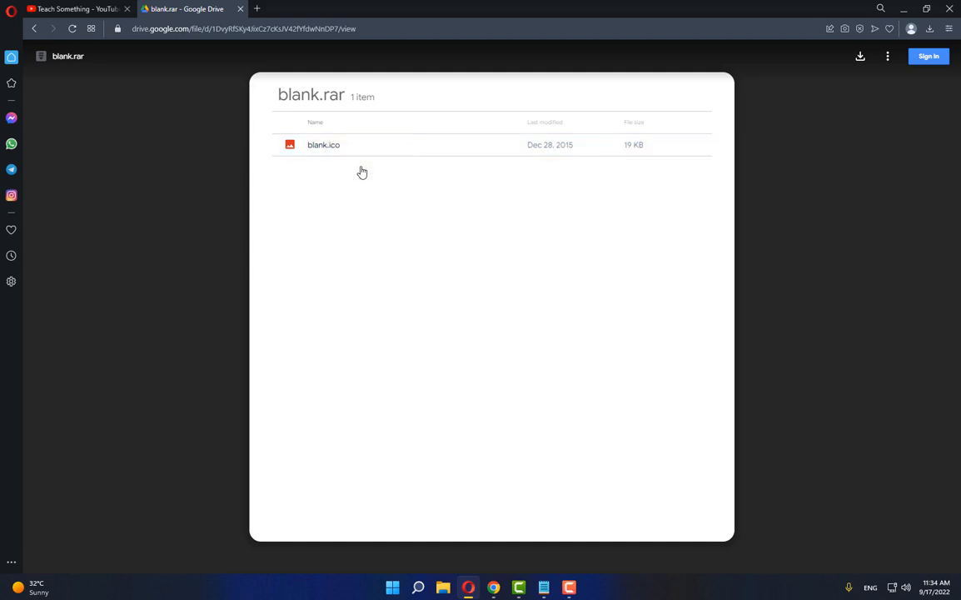
Download the blank.rar archive from Google Drive and dismiss the download pop-up
click(861, 57)
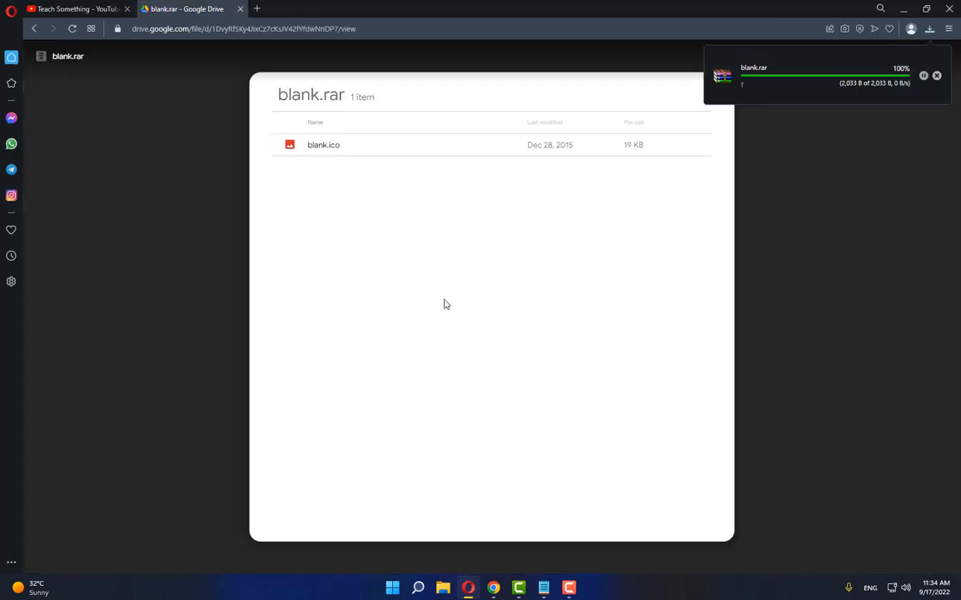
click(936, 76)
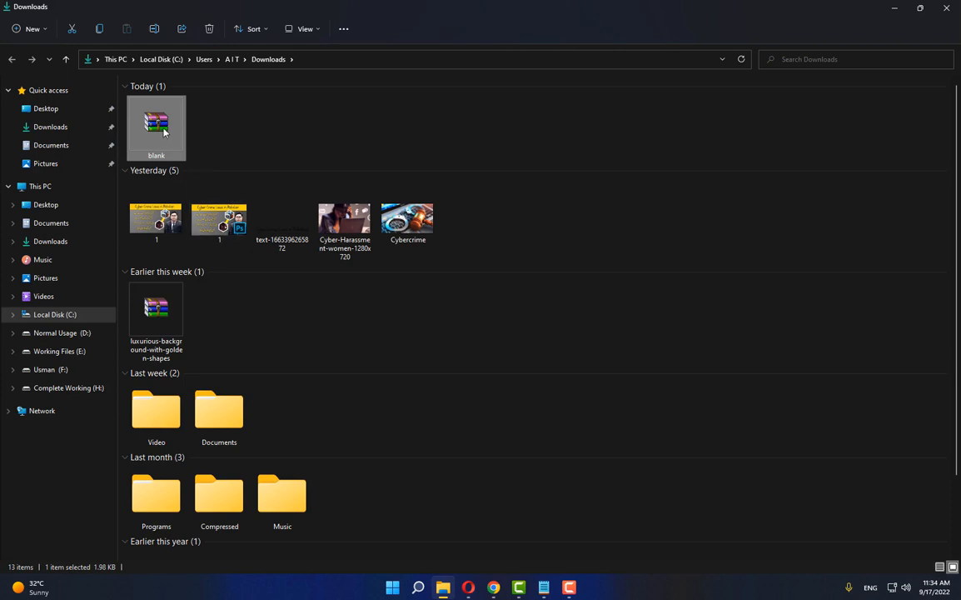
Extract the blank archive directly into the Downloads folder
right_click(164, 131)
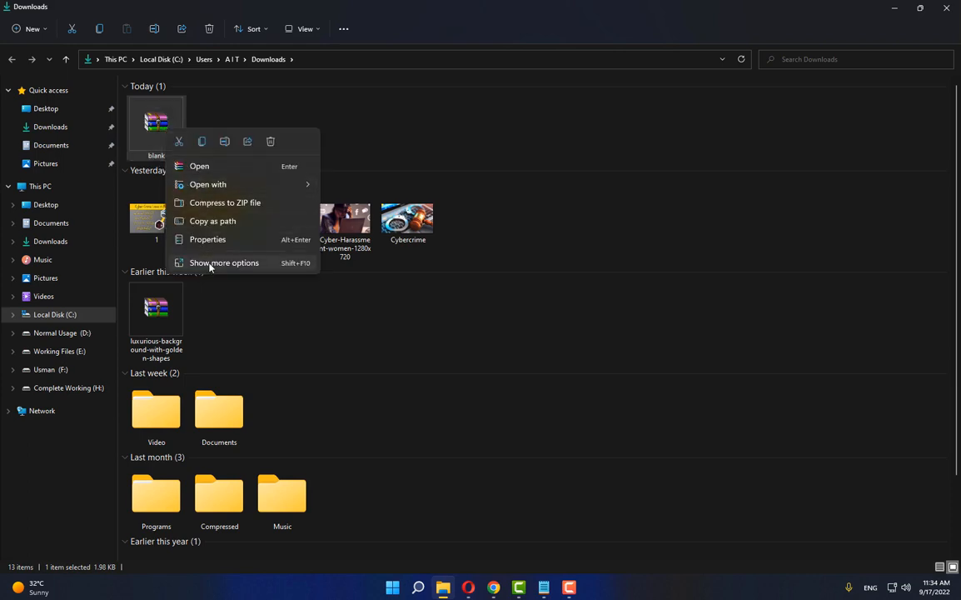
click(208, 321)
click(213, 175)
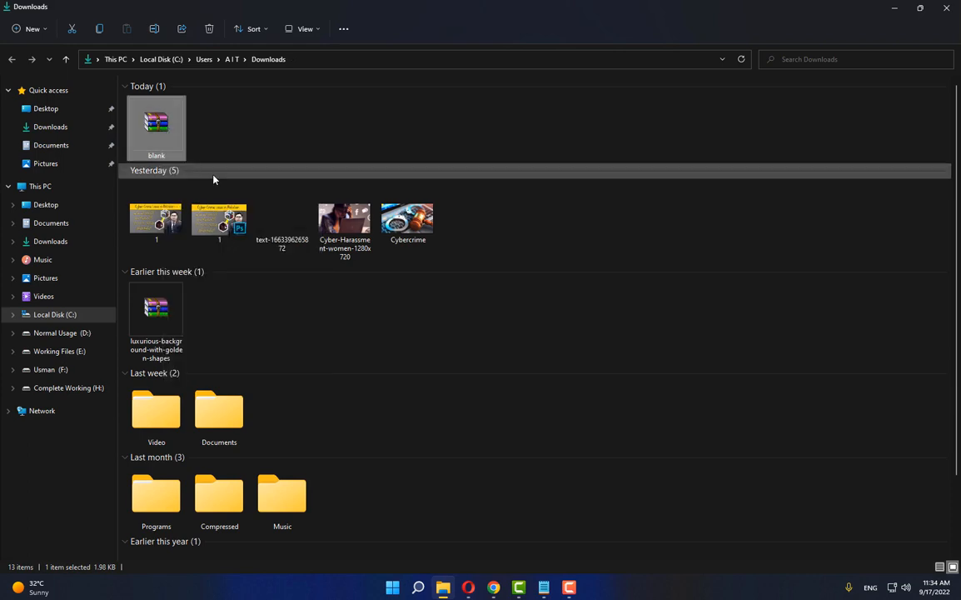
Cut the extracted blank icon file from the Downloads folder
scroll(283, 458, down, 2)
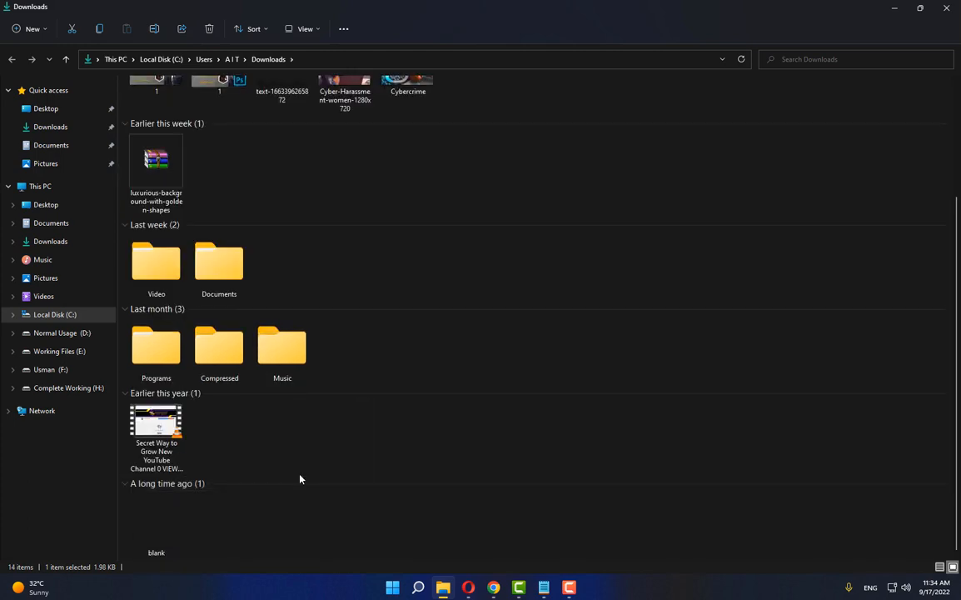
scroll(300, 478, up, 2)
scroll(275, 500, down, 2)
right_click(158, 533)
click(154, 486)
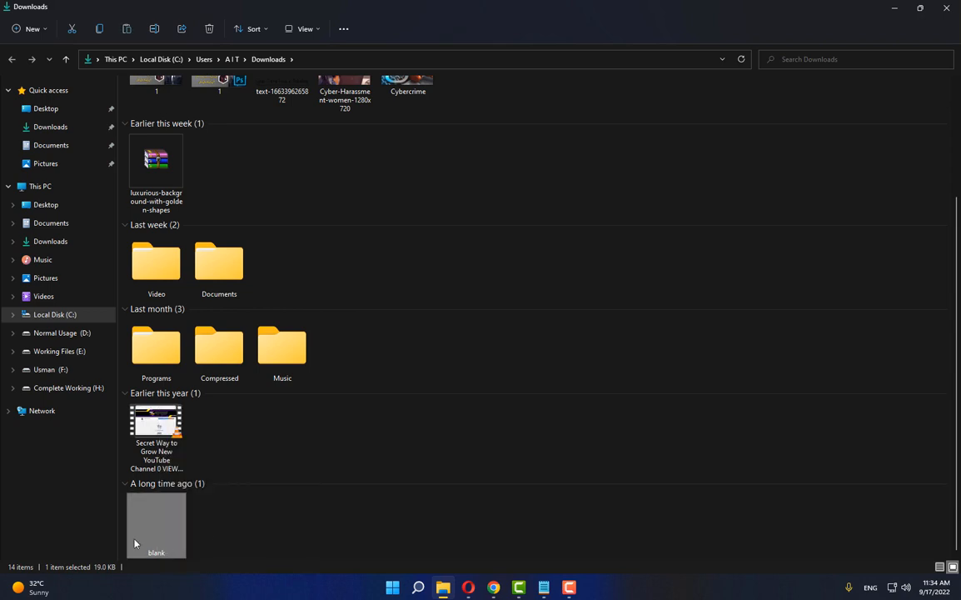
Paste the blank icon file into the Windows folder on drive C: and grant administrator permission for the move
click(56, 319)
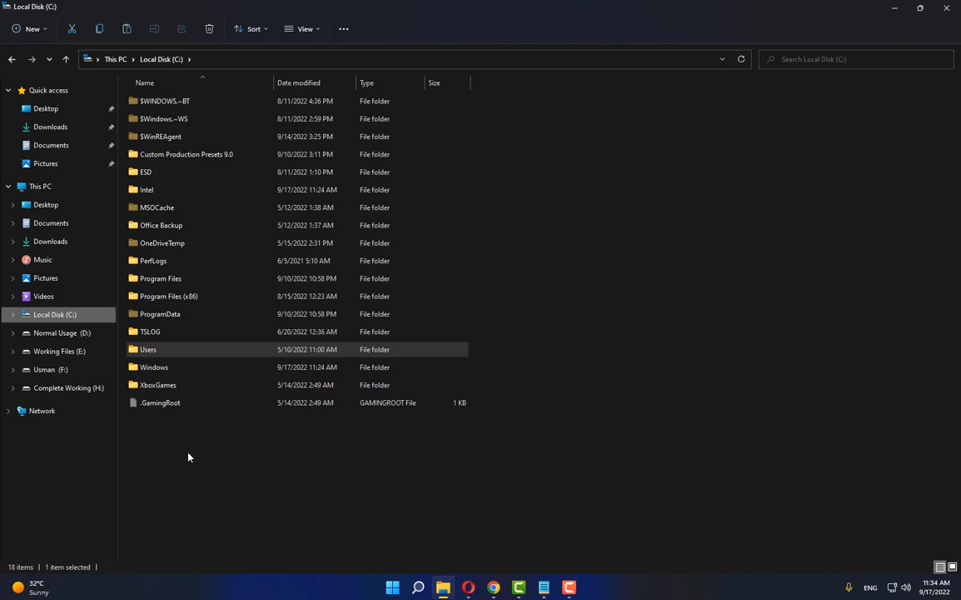
double_click(154, 370)
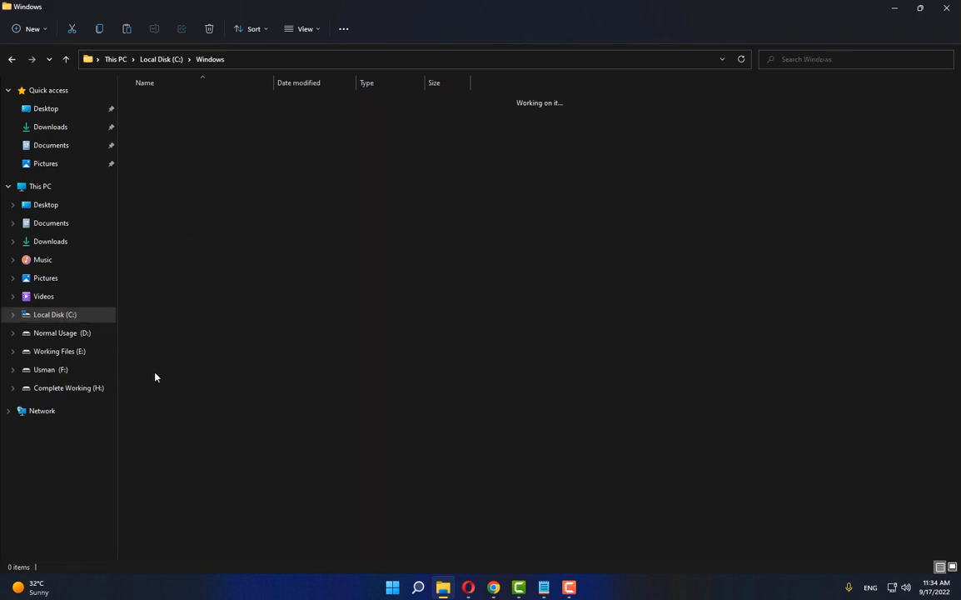
right_click(608, 248)
click(619, 253)
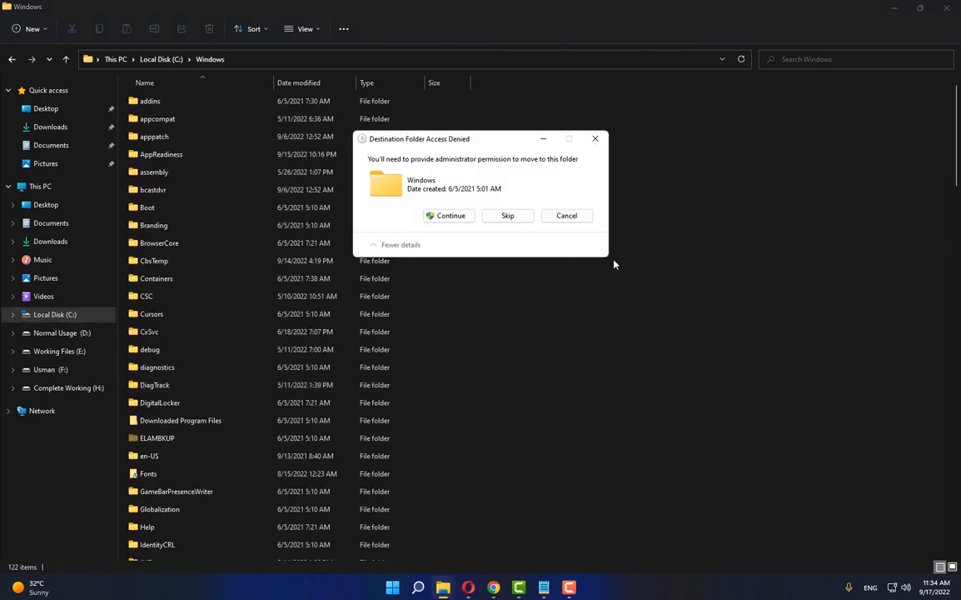
click(447, 218)
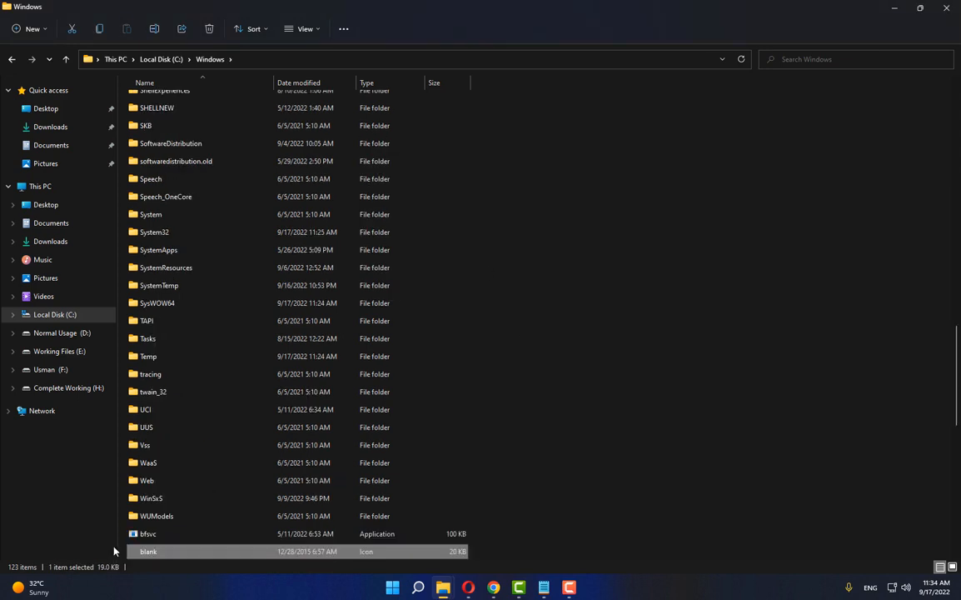
Close the File Explorer window and the blank.rar browser tab
click(946, 7)
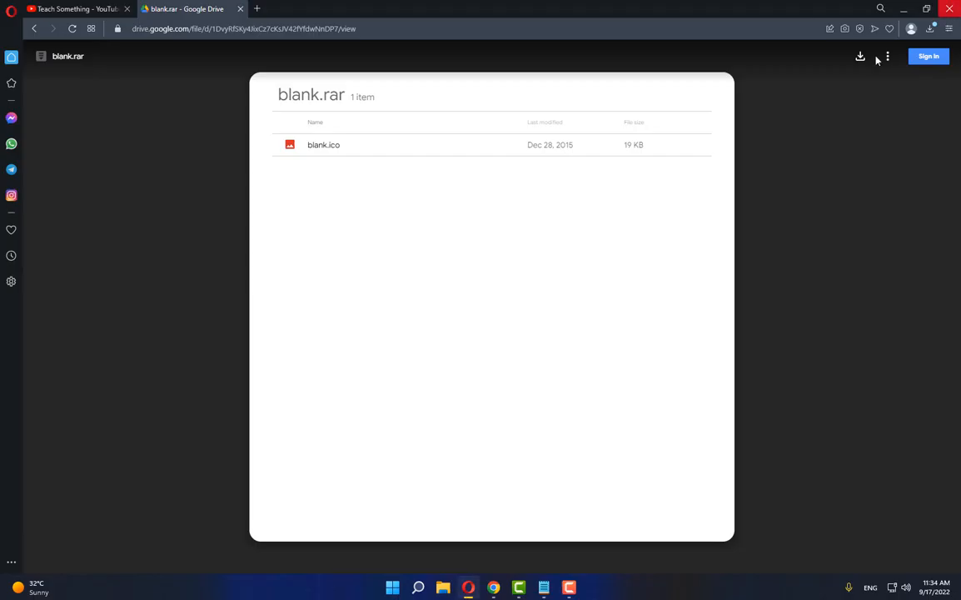
click(239, 8)
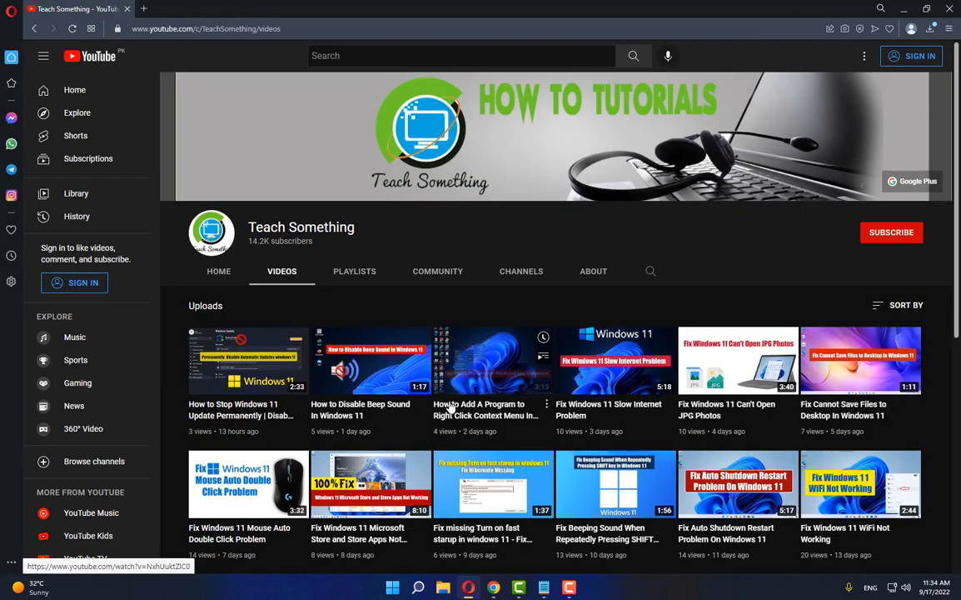
Search Windows for Registry Editor and run it as administrator
key(super+s)
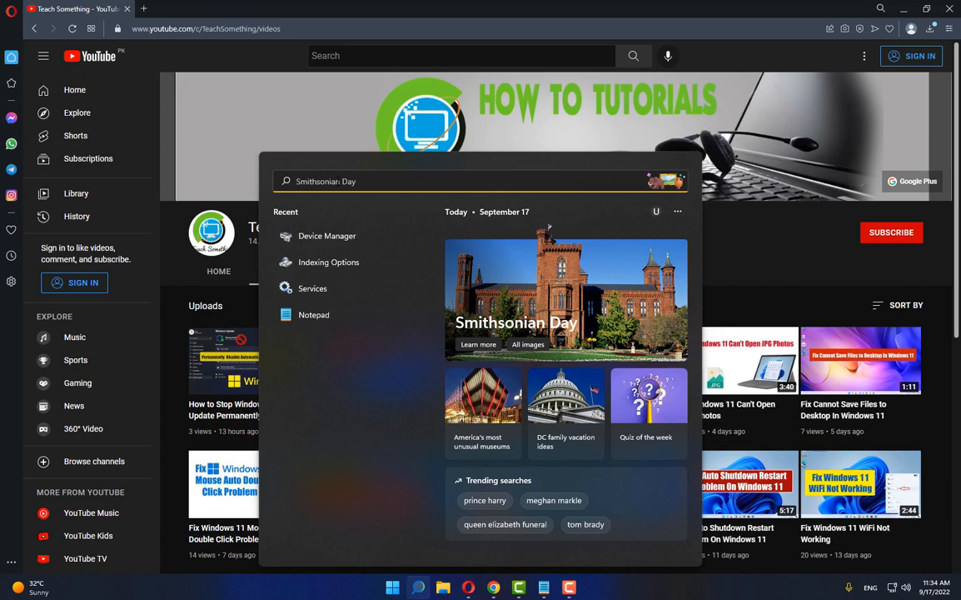
text(Re)
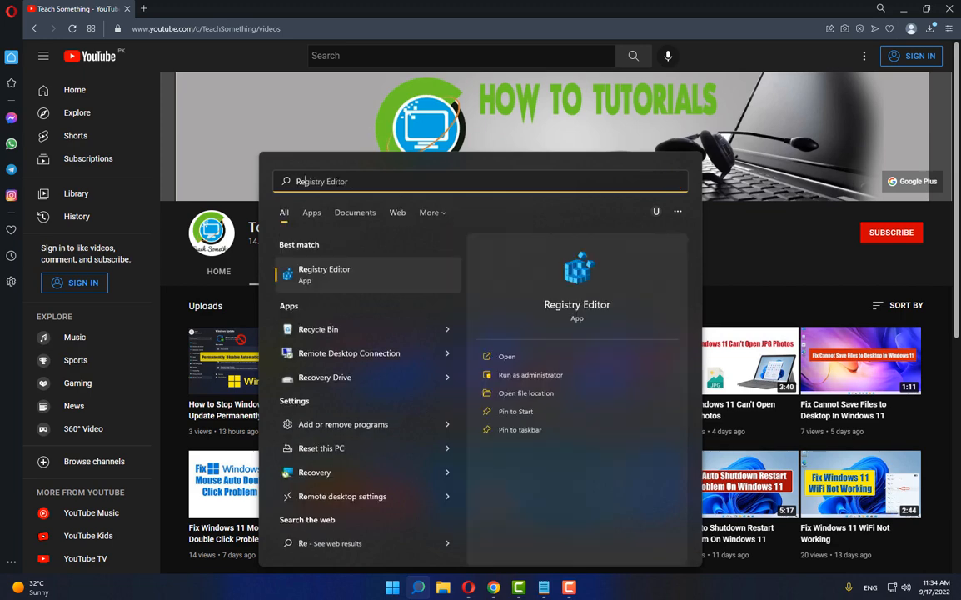
click(329, 281)
right_click(329, 281)
click(361, 296)
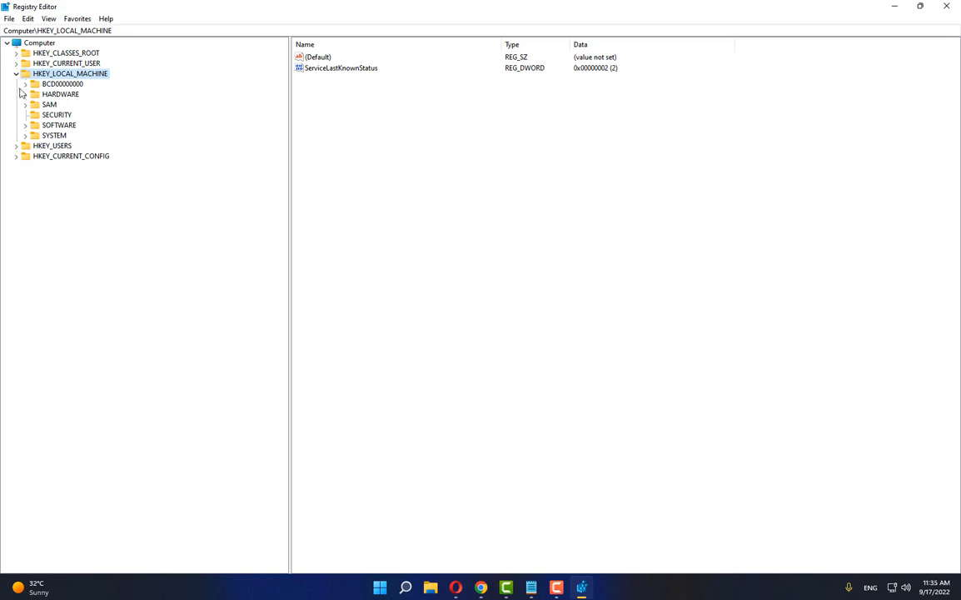
Expand the registry tree down to HKEY_LOCAL_MACHINE\SOFTWARE\Microsoft
click(17, 74)
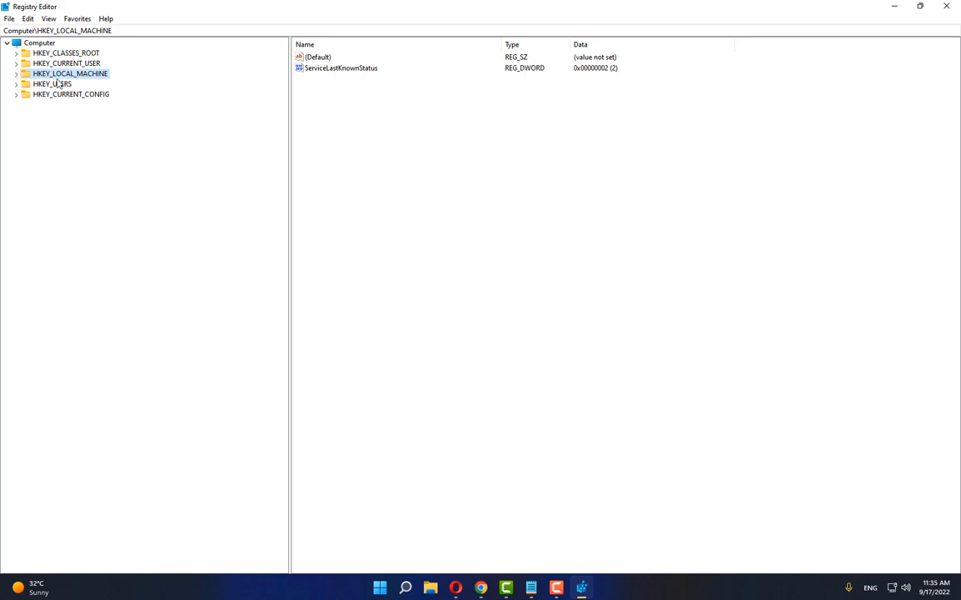
click(16, 74)
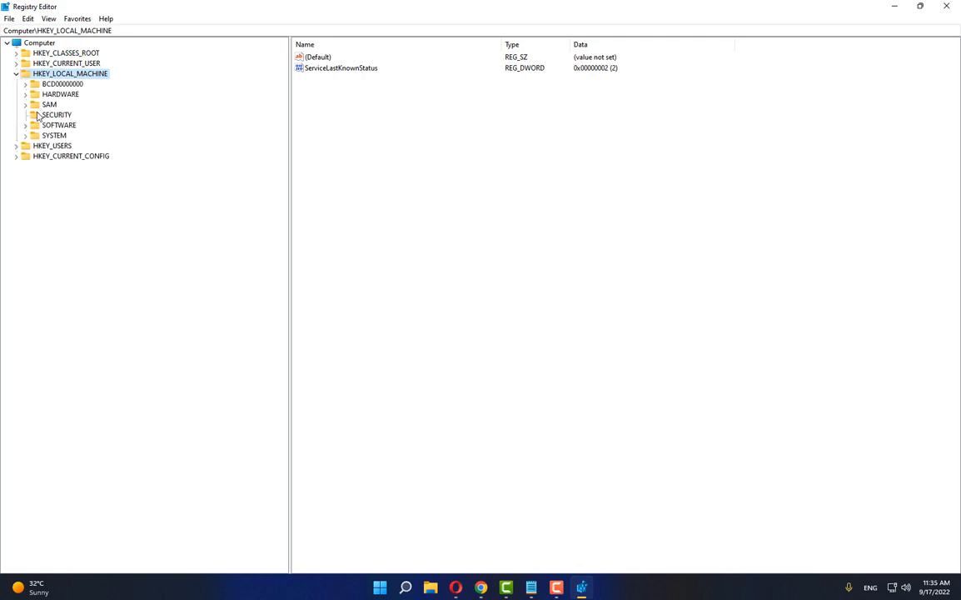
click(58, 125)
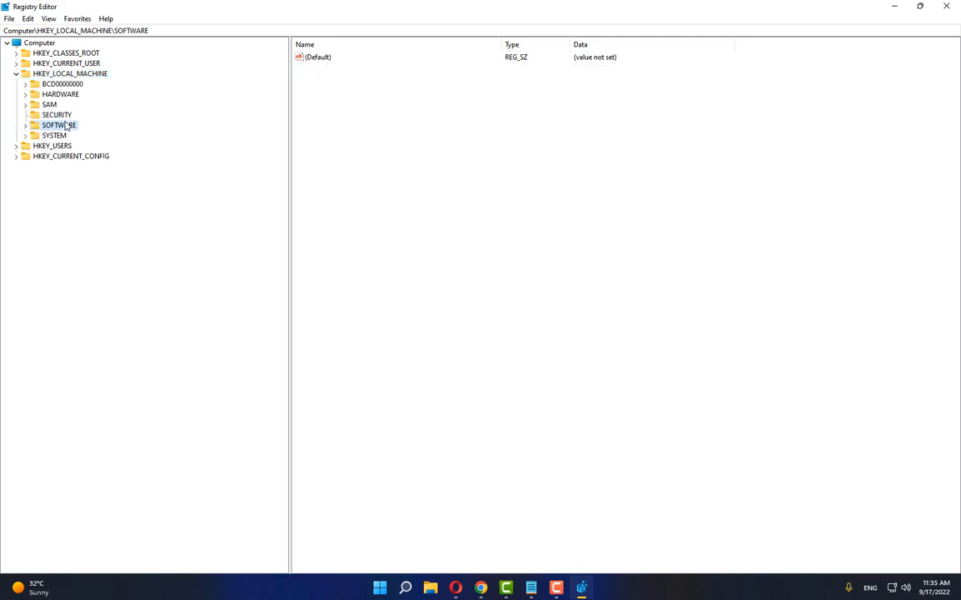
click(24, 125)
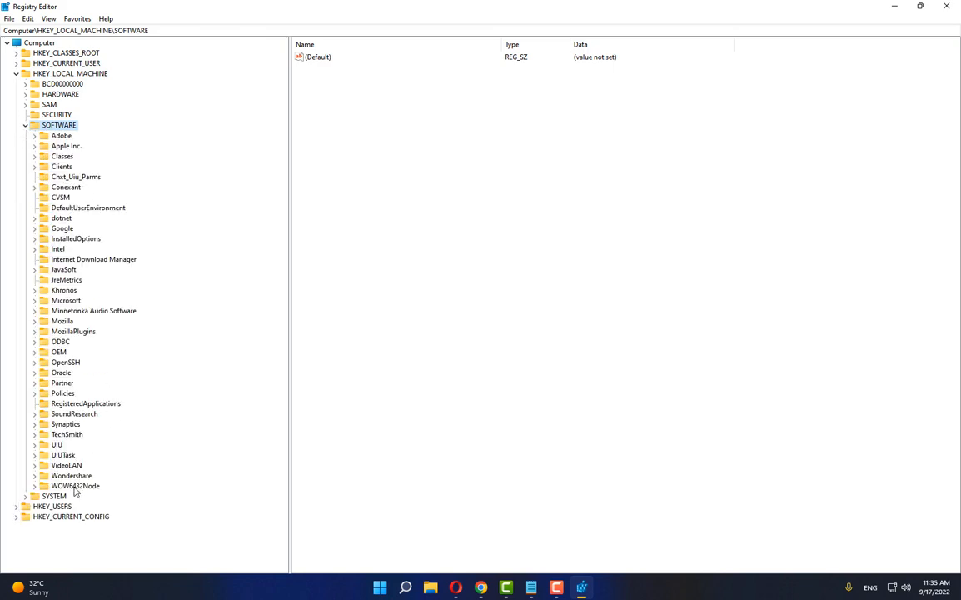
click(70, 301)
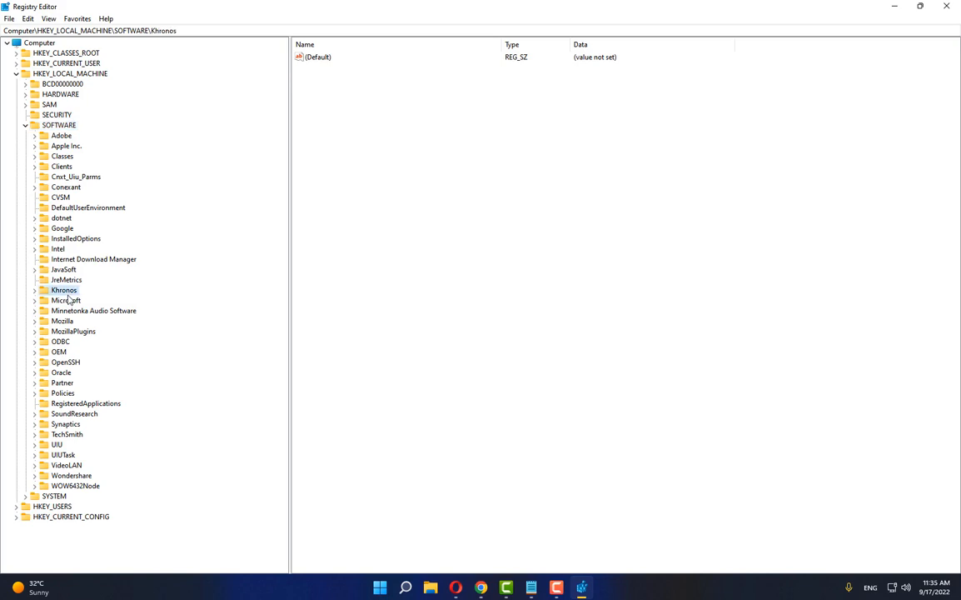
click(34, 300)
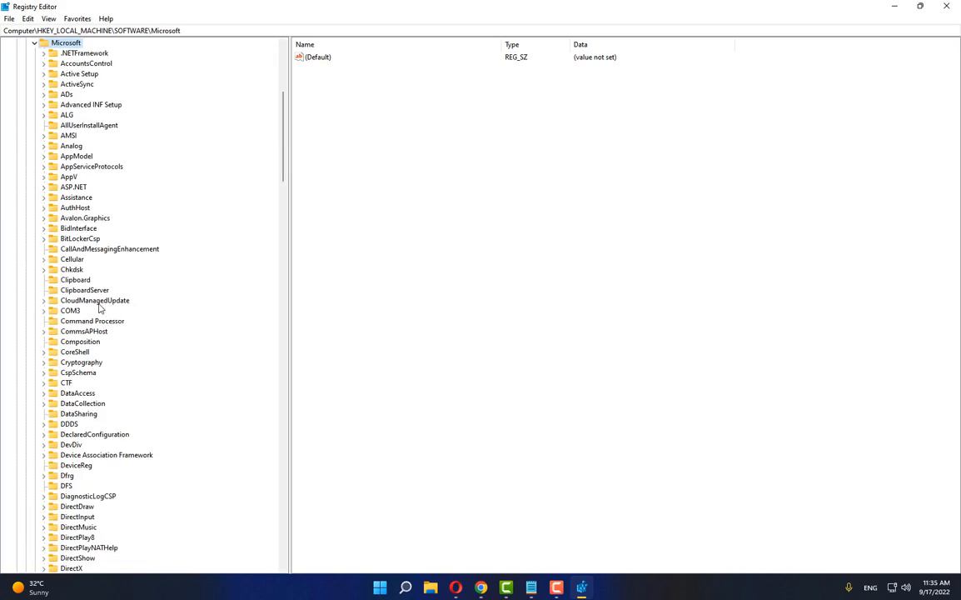
Expand the Windows key under Microsoft, and its CurrentVersion subkey
scroll(98, 308, down, 16)
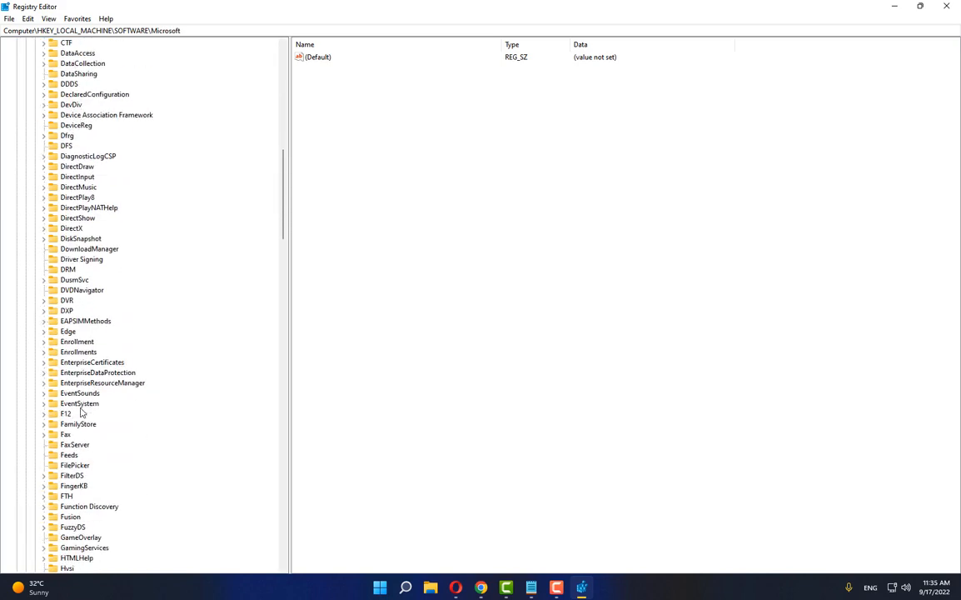
scroll(80, 411, down, 20)
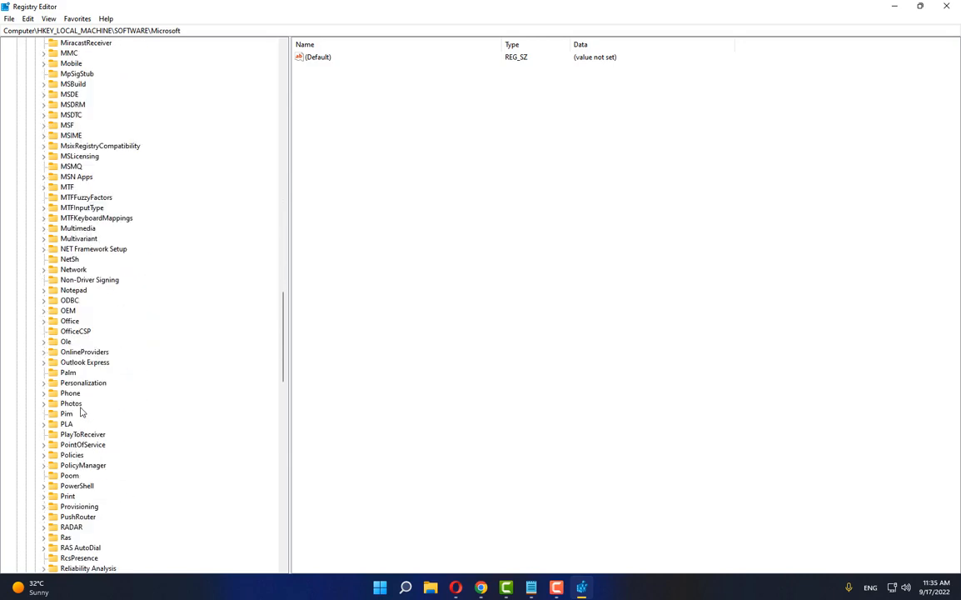
scroll(81, 410, down, 20)
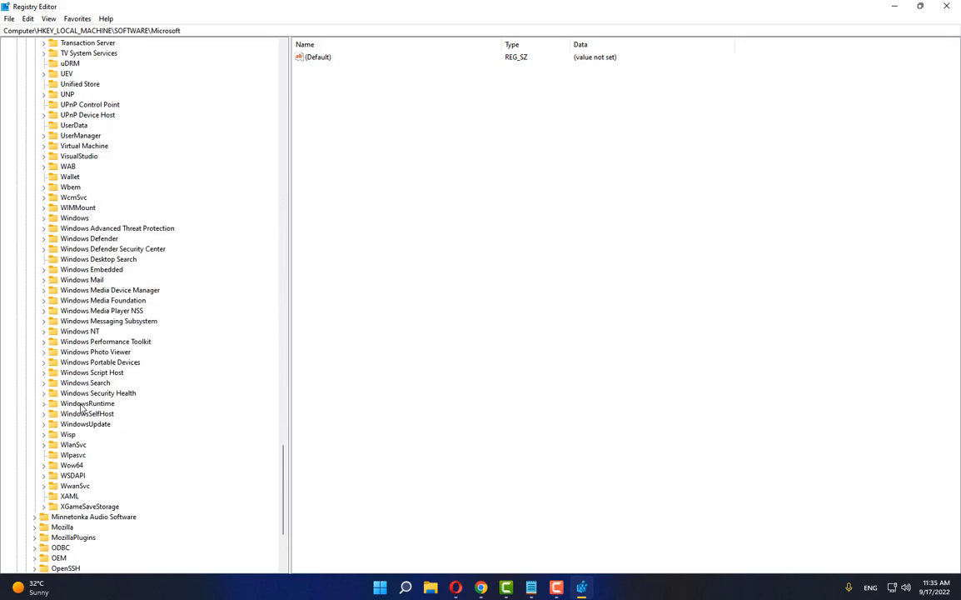
click(80, 218)
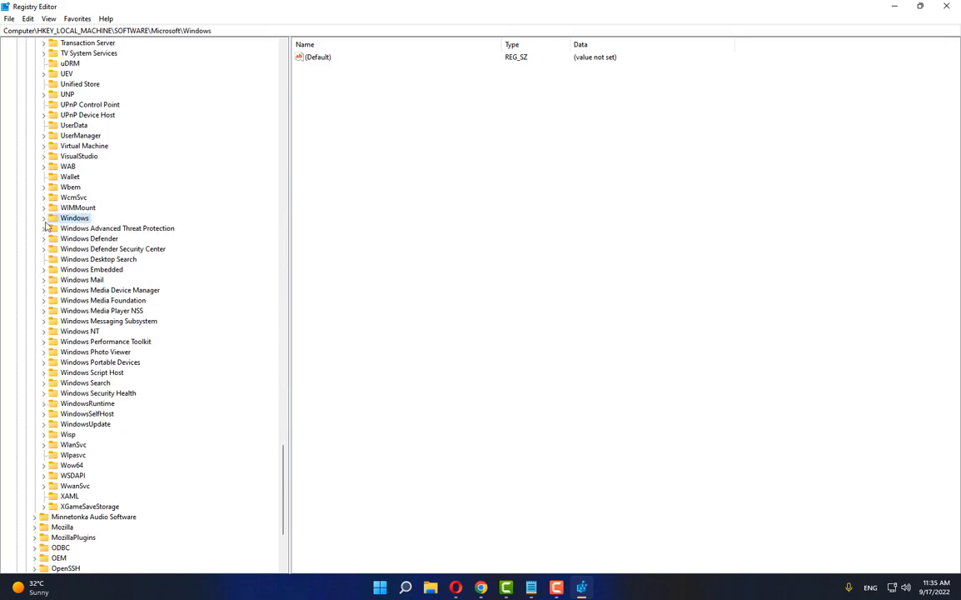
click(43, 218)
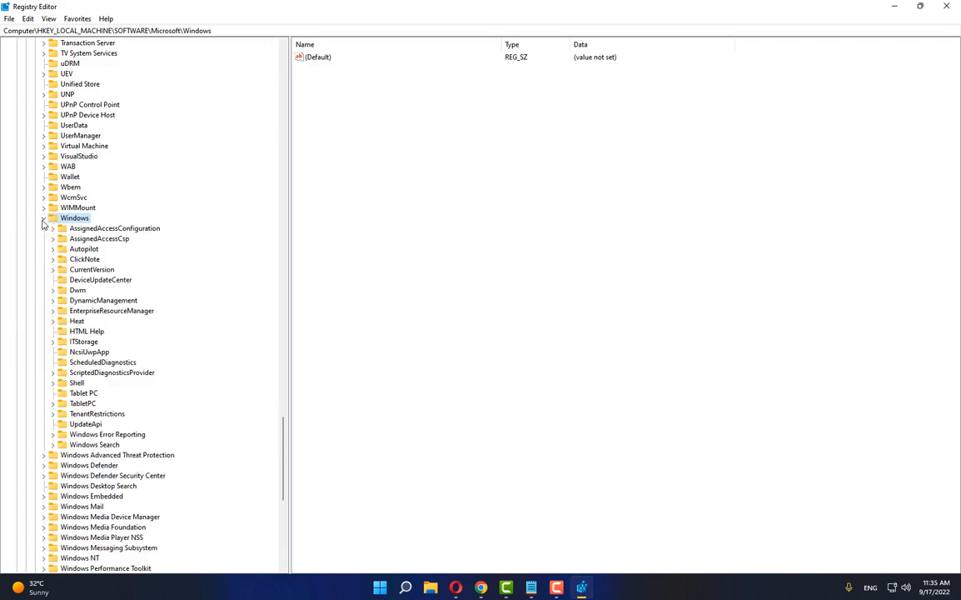
click(90, 269)
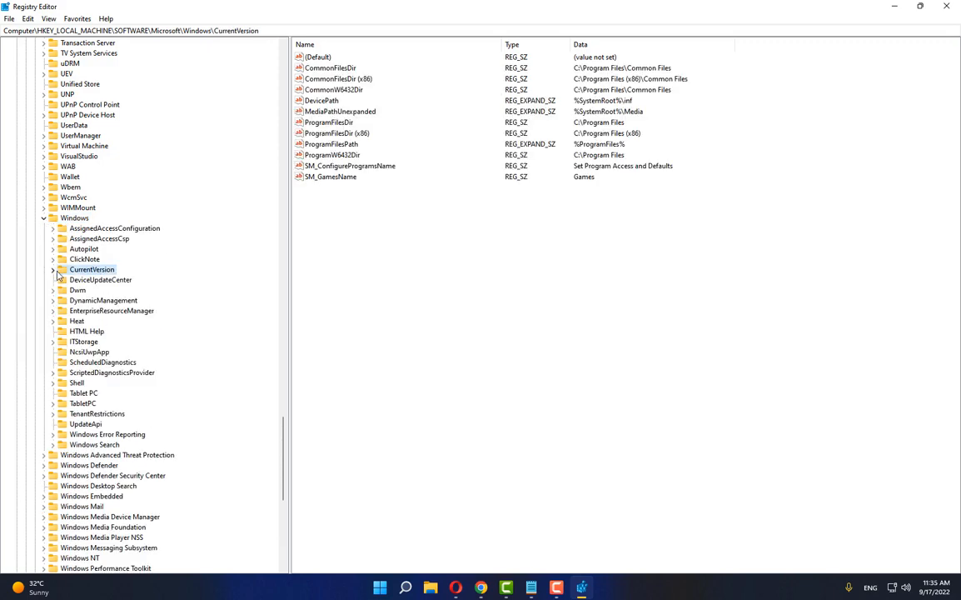
click(56, 271)
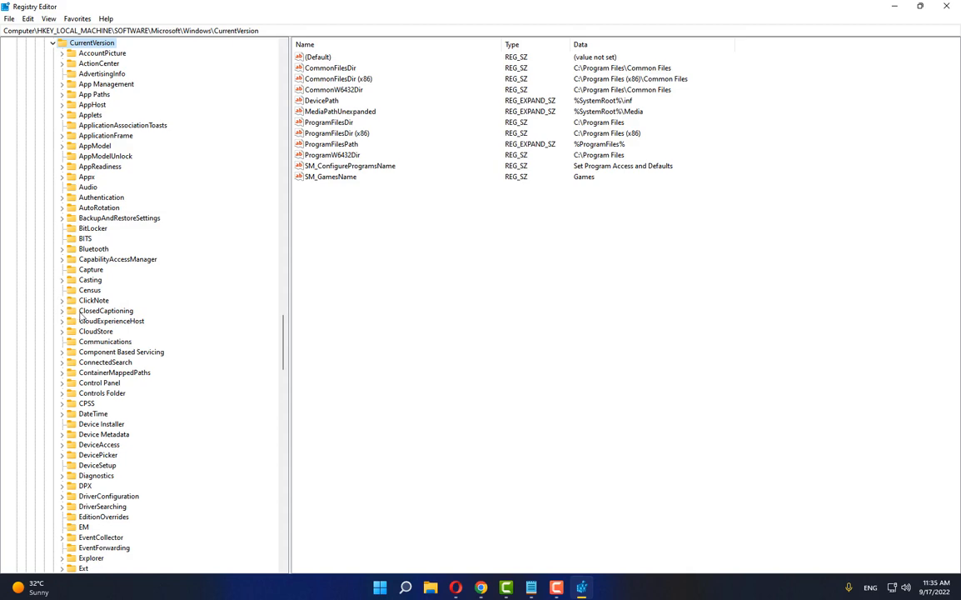
Select the Explorer key under CurrentVersion and expand its subkeys
scroll(80, 315, down, 2)
scroll(108, 349, up, 3)
scroll(142, 394, down, 9)
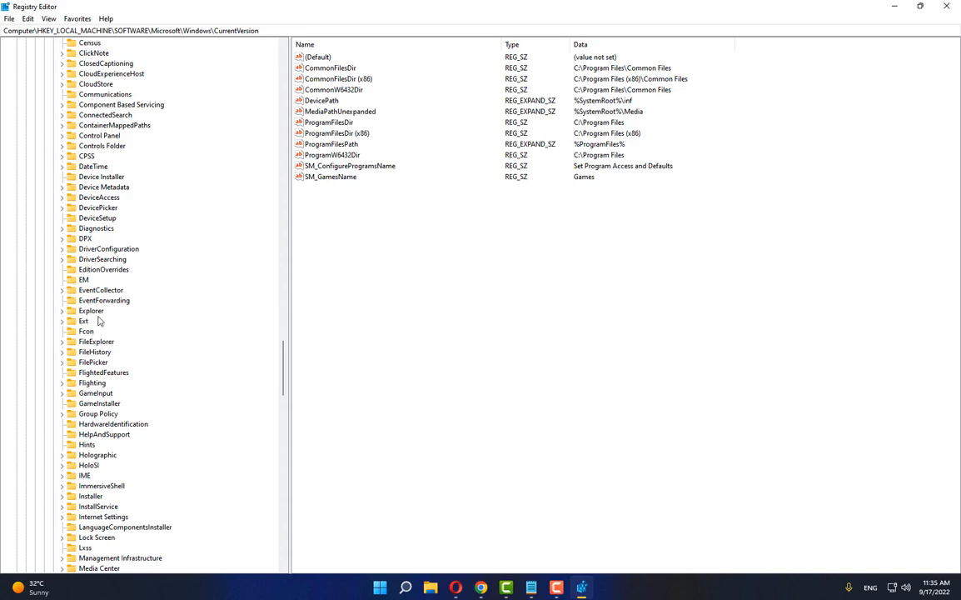
click(92, 312)
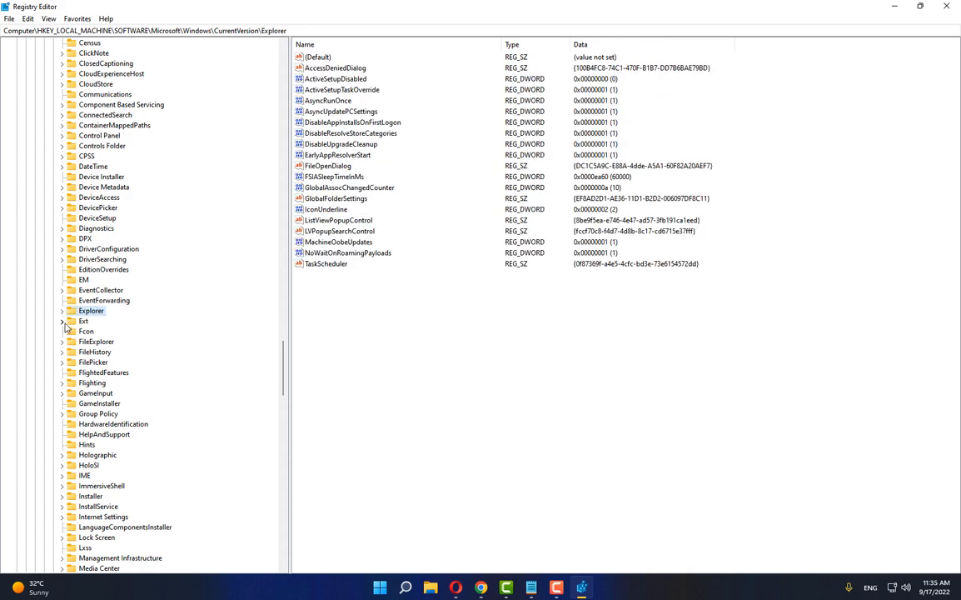
click(62, 311)
scroll(114, 314, up, 6)
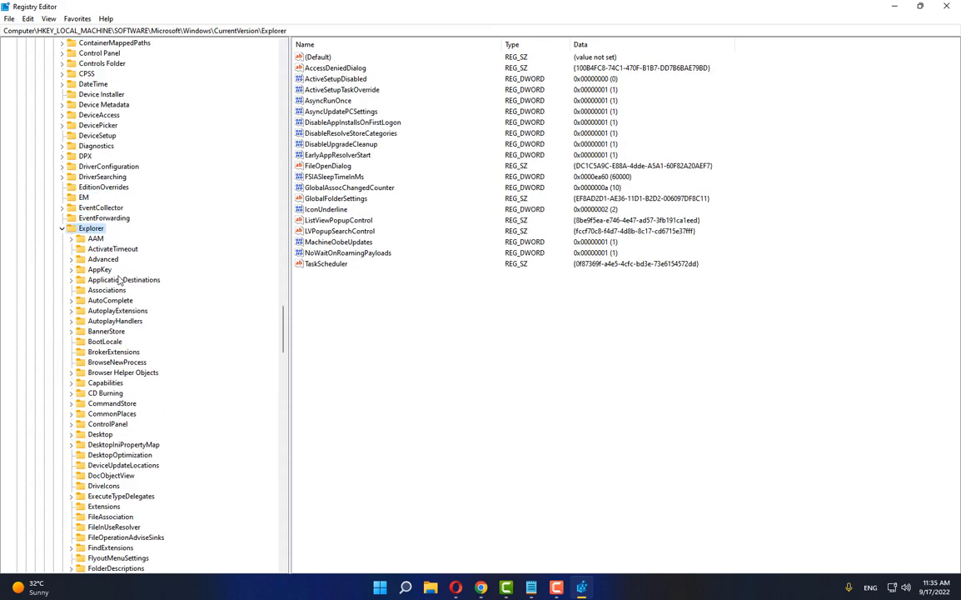
Create a new key named Shell Icons under the Explorer key
right_click(97, 231)
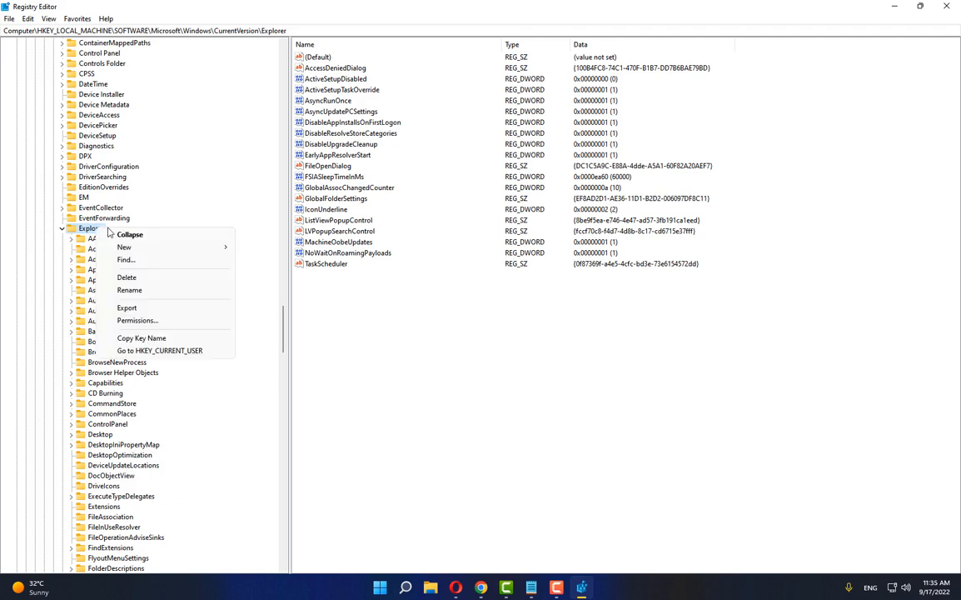
mouse_move(208, 247)
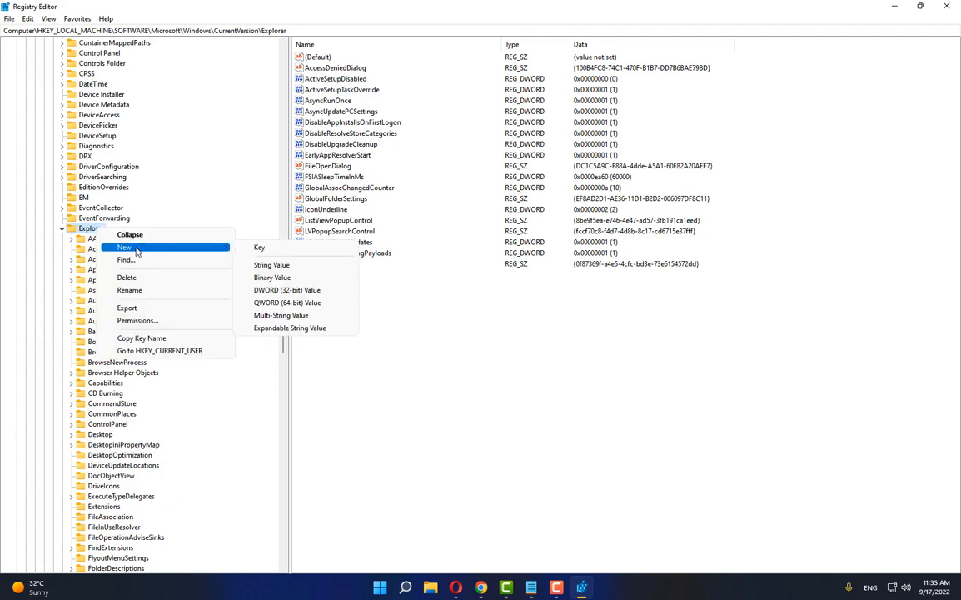
click(263, 248)
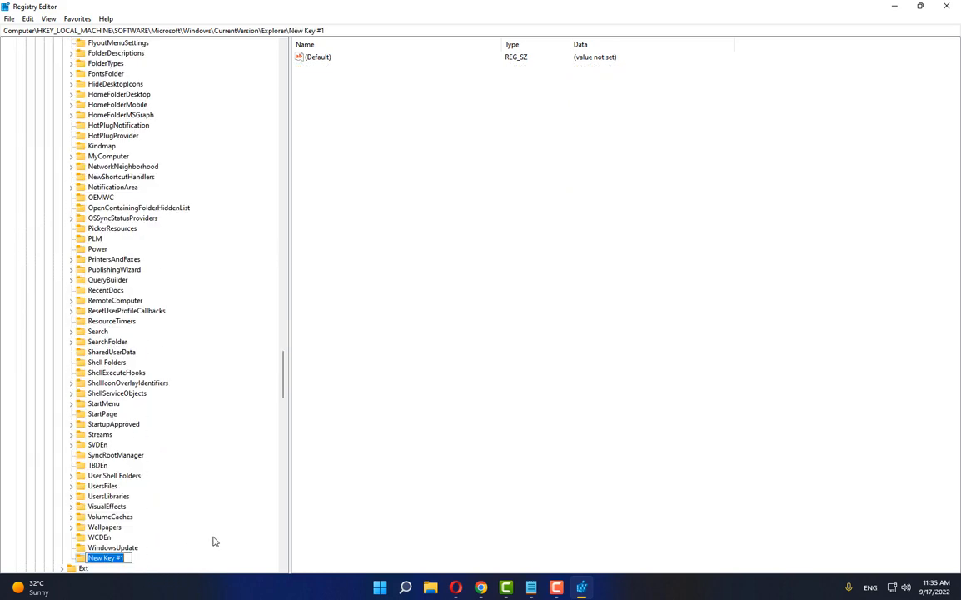
text(Shell Icons)
click(129, 548)
click(123, 558)
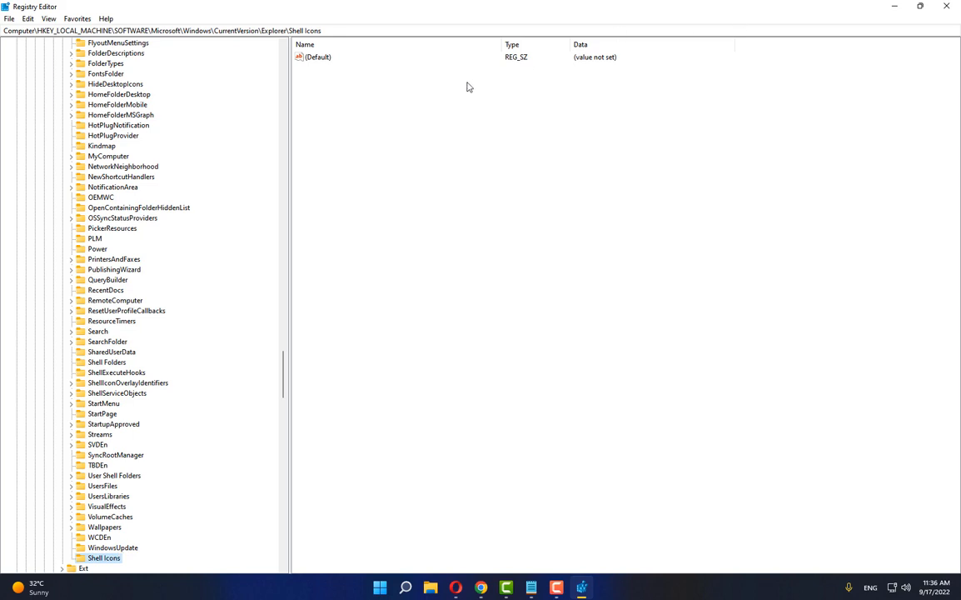
Add a string value named 29 to the Shell Icons key and set its data to c\windows\blank.ico
right_click(353, 117)
mouse_move(384, 129)
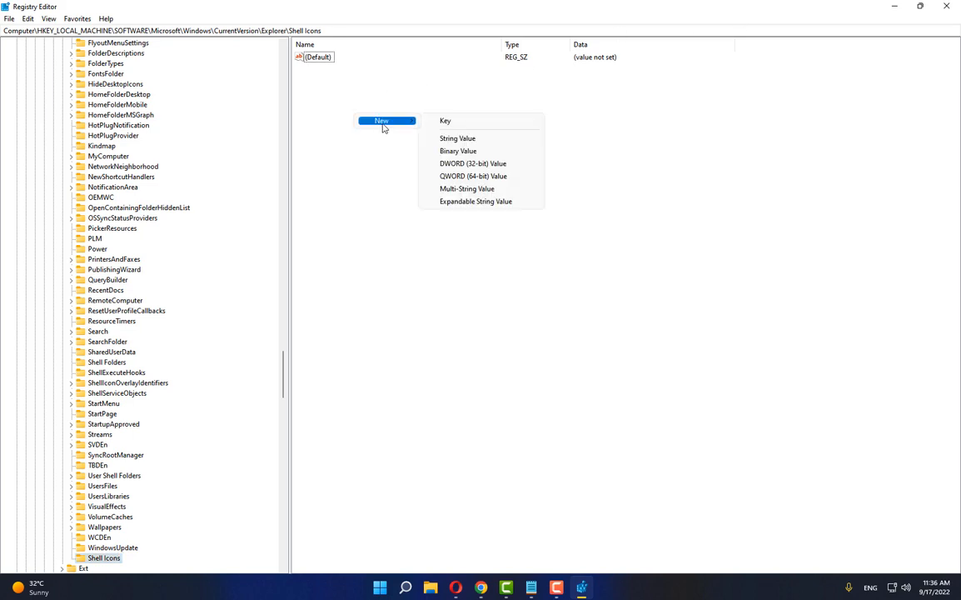
click(458, 139)
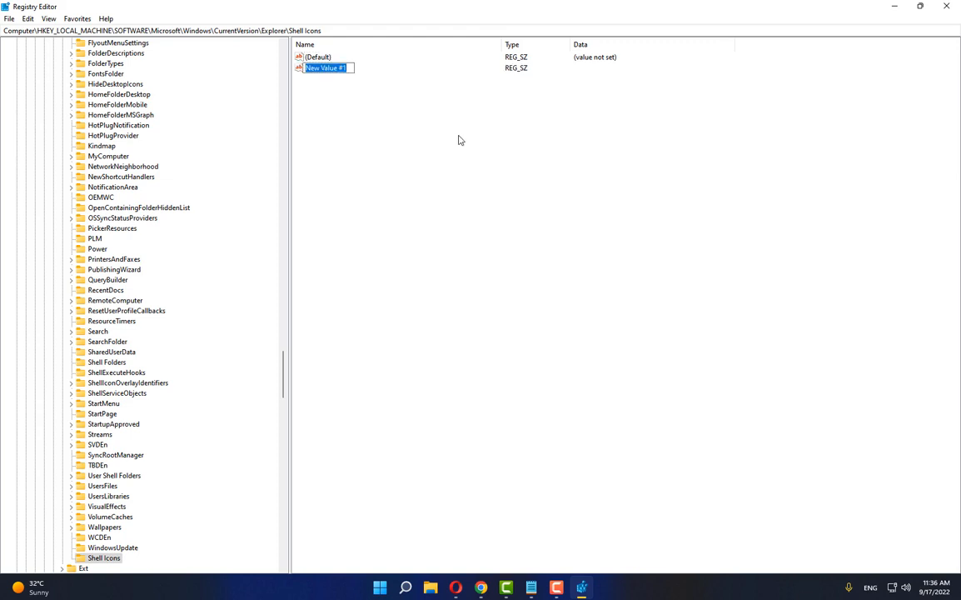
text(29)
key(Return)
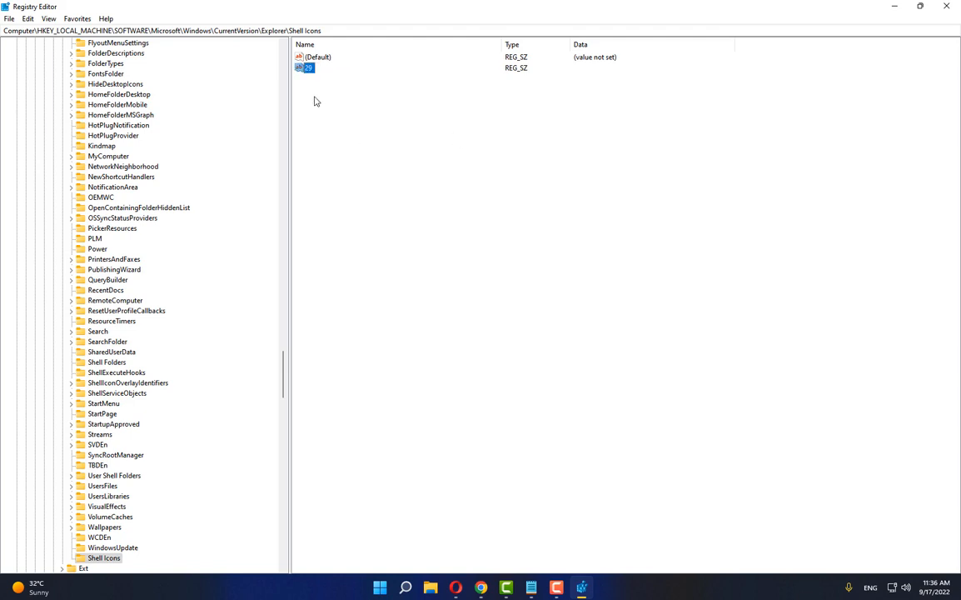
double_click(308, 68)
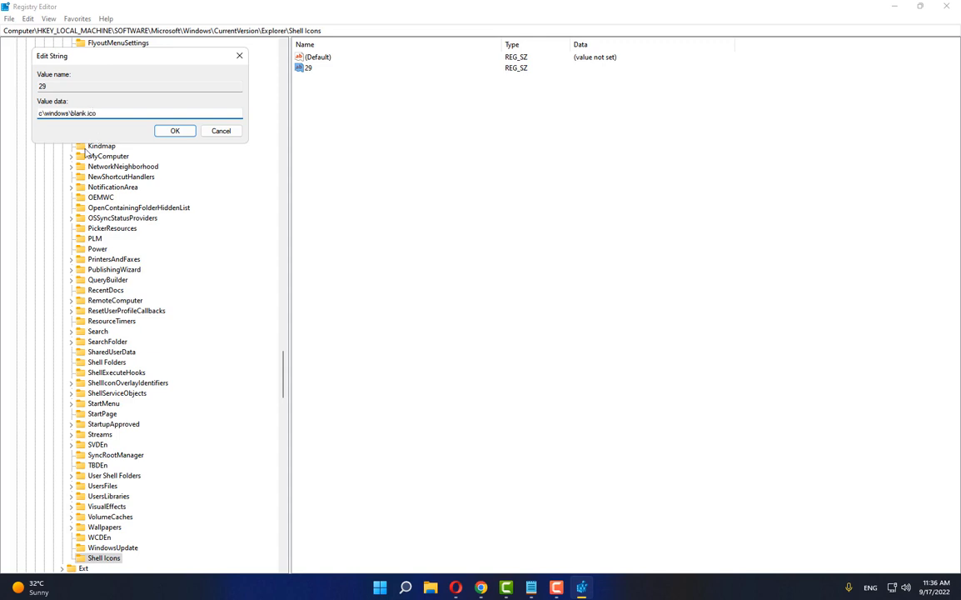
click(169, 129)
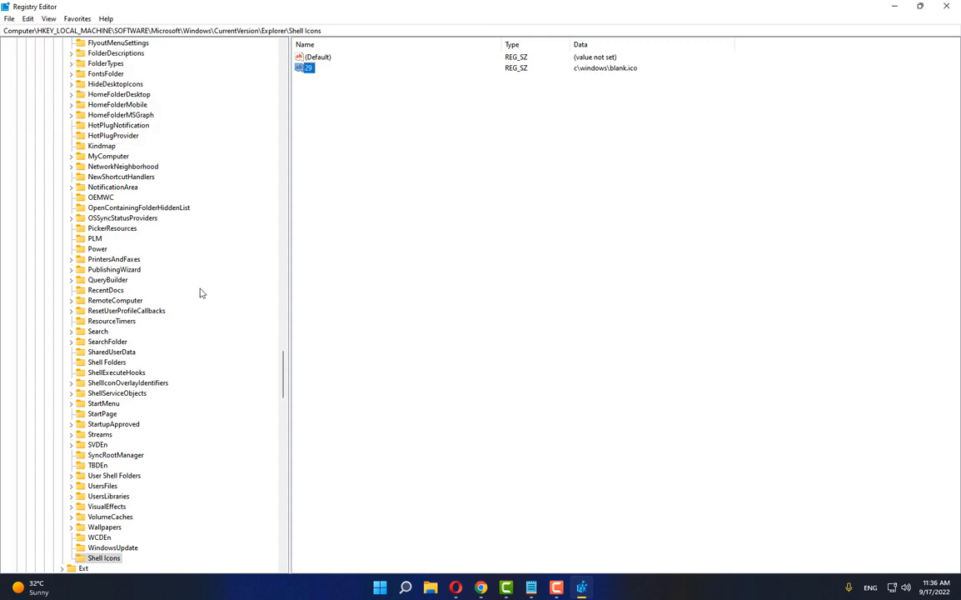
Collapse the expanded registry branches from Explorer back up to HKEY_LOCAL_MACHINE and close Registry Editor
scroll(84, 187, up, 9)
scroll(66, 188, up, 9)
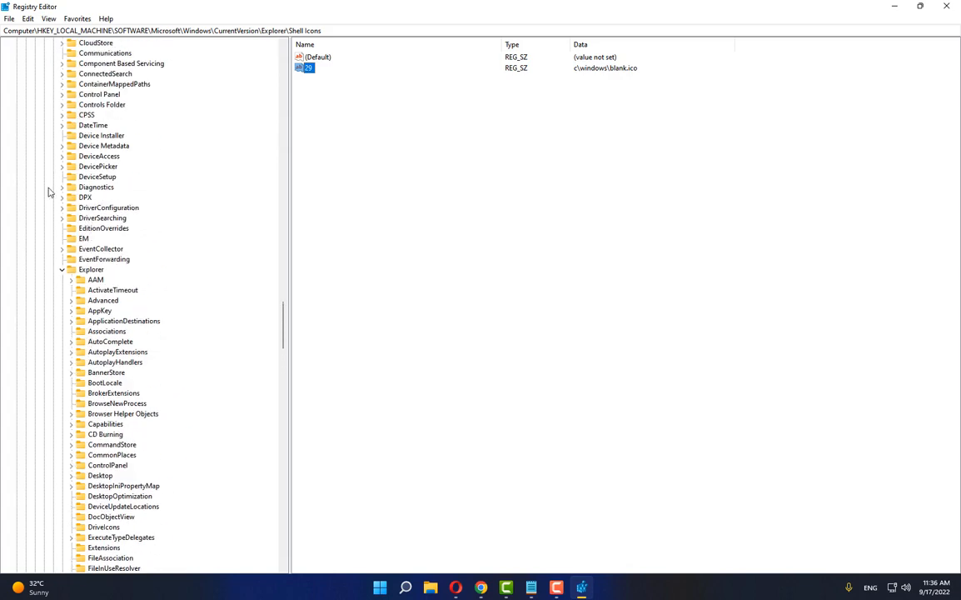
click(62, 268)
scroll(57, 248, up, 14)
scroll(55, 248, up, 5)
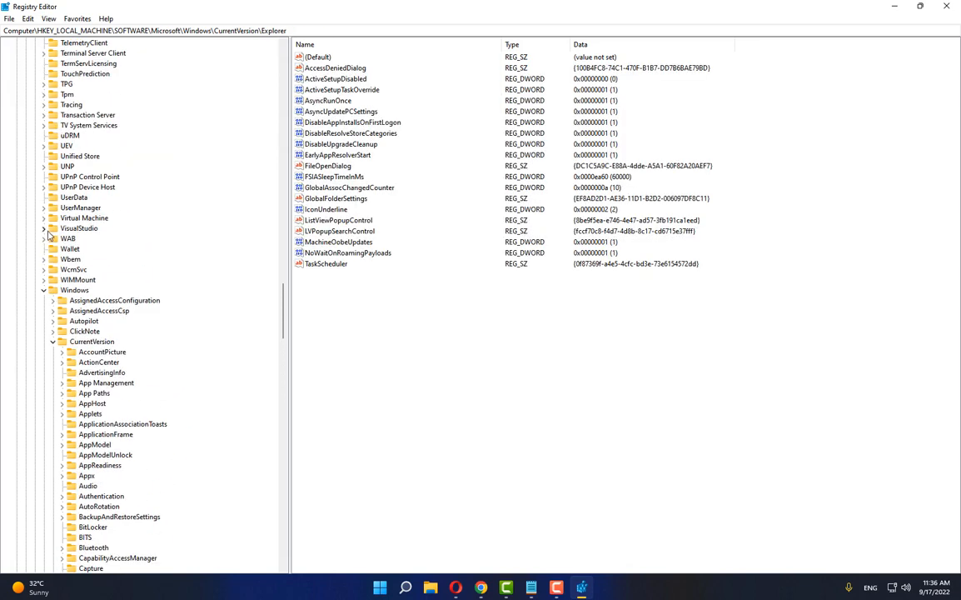
click(52, 341)
click(44, 290)
scroll(42, 286, up, 20)
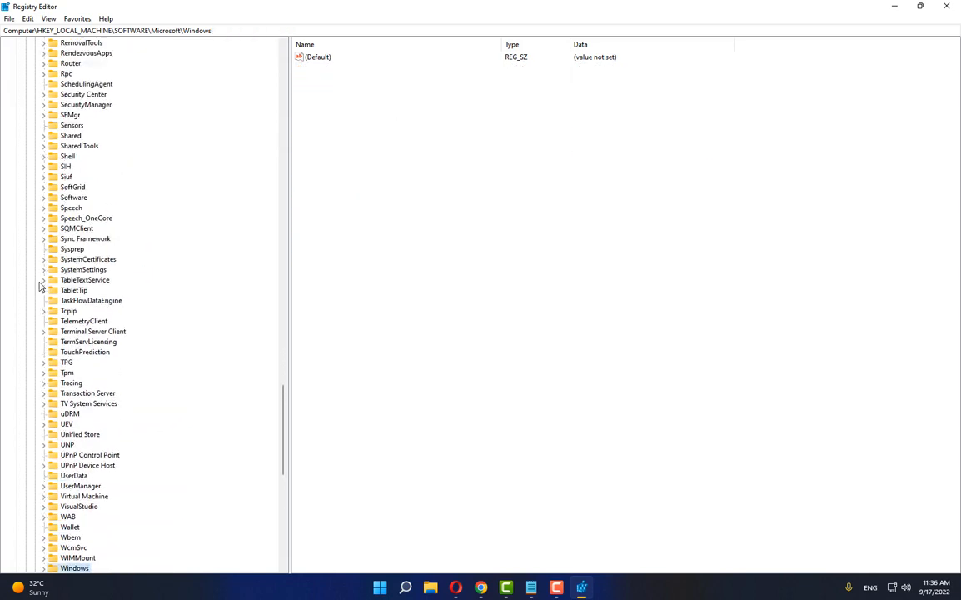
scroll(39, 281, up, 20)
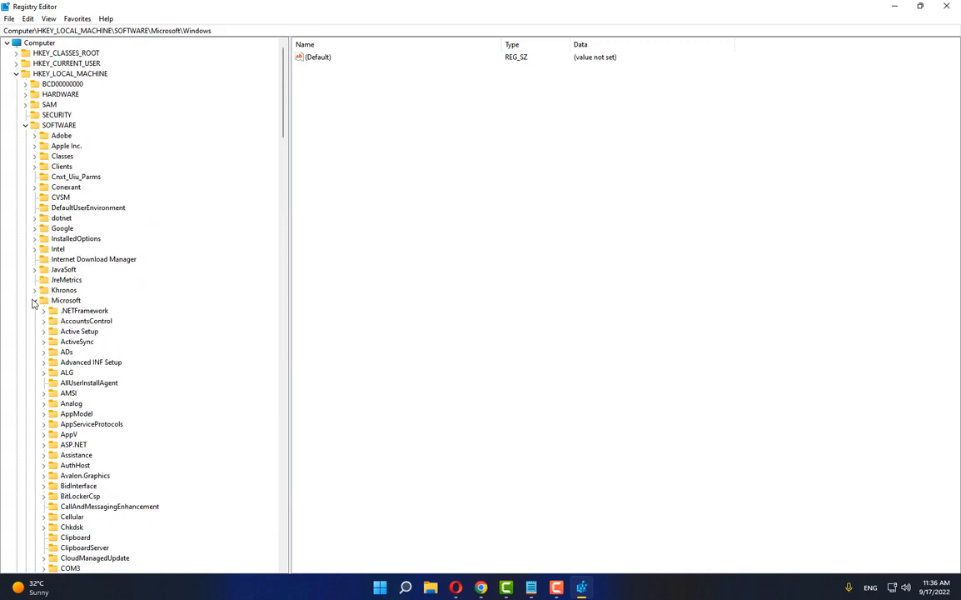
click(34, 300)
click(25, 125)
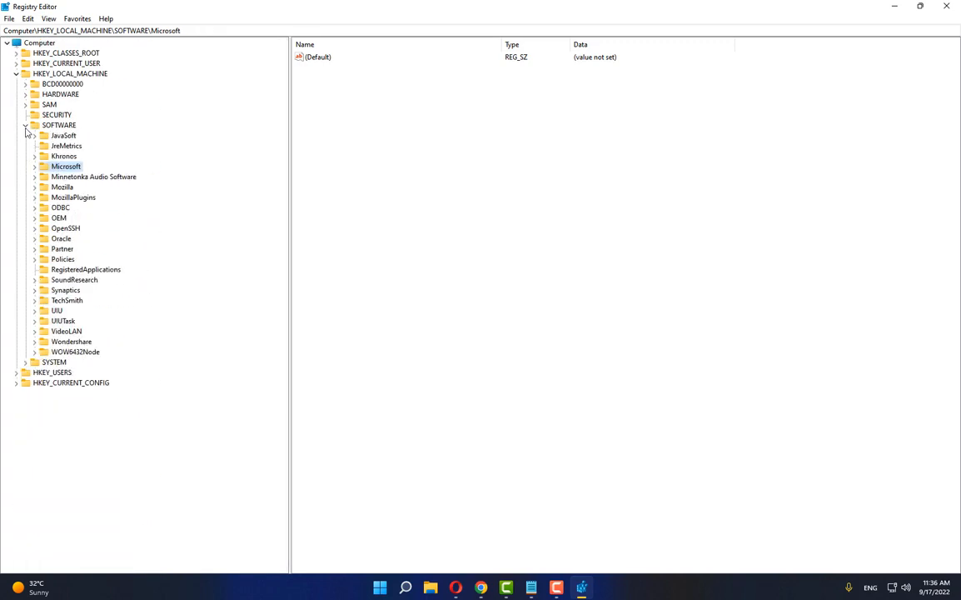
click(15, 73)
key(alt+F4)
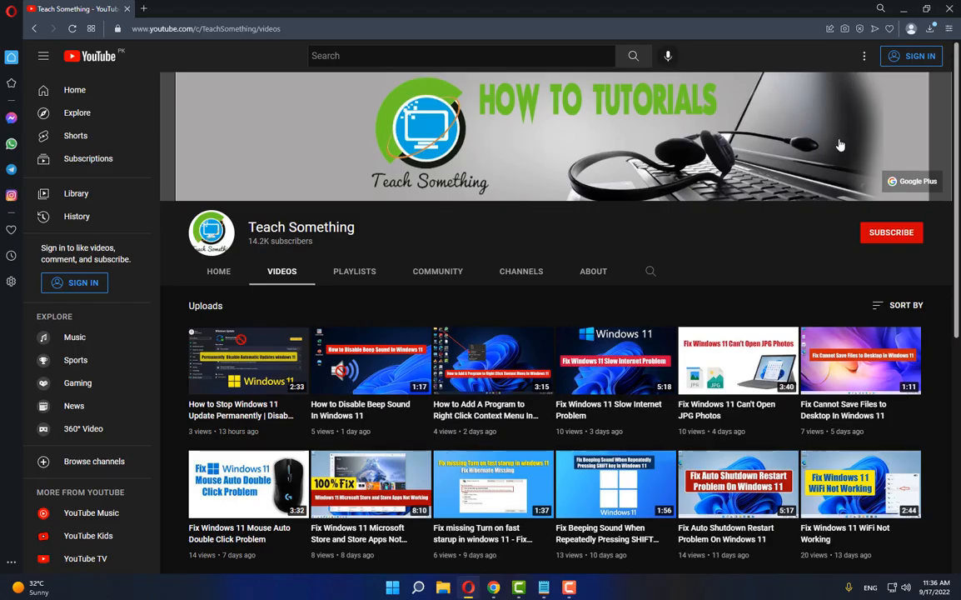
View the computer's power options, including Restart, and dismiss them without choosing one
click(391, 587)
click(622, 547)
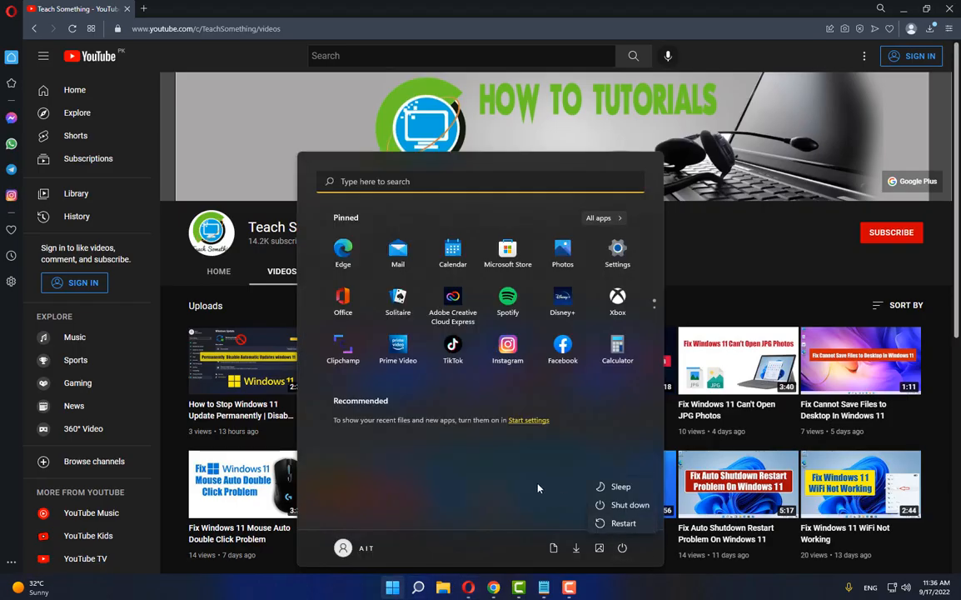
click(693, 244)
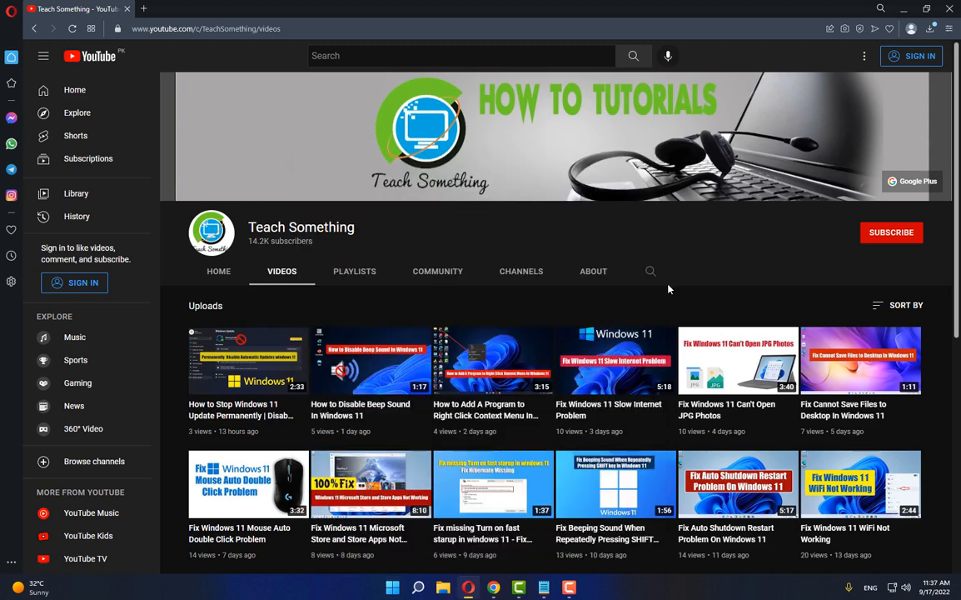
Bring up the untitled Notepad note with the tutorial title, and minimize it again
click(544, 587)
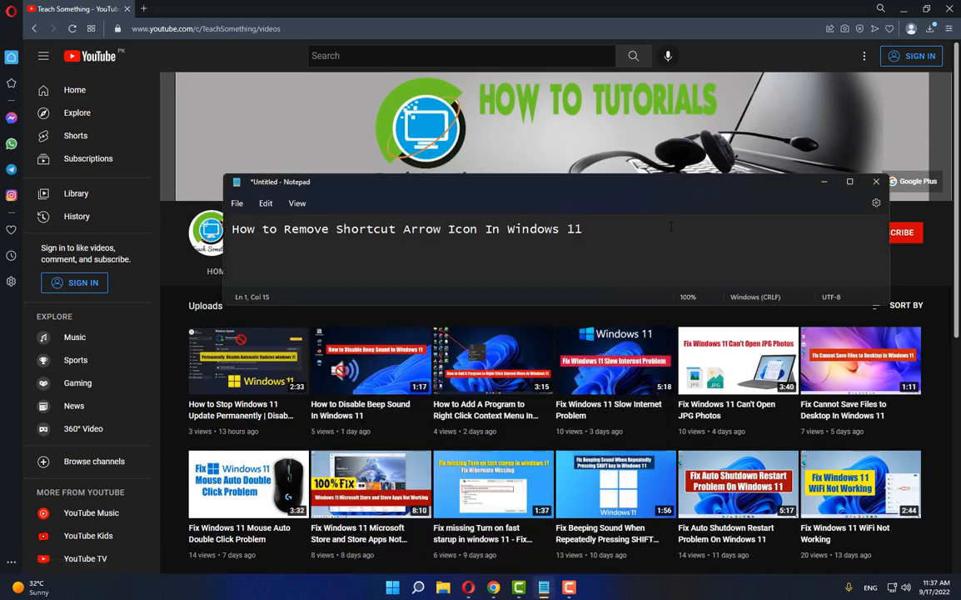
click(823, 183)
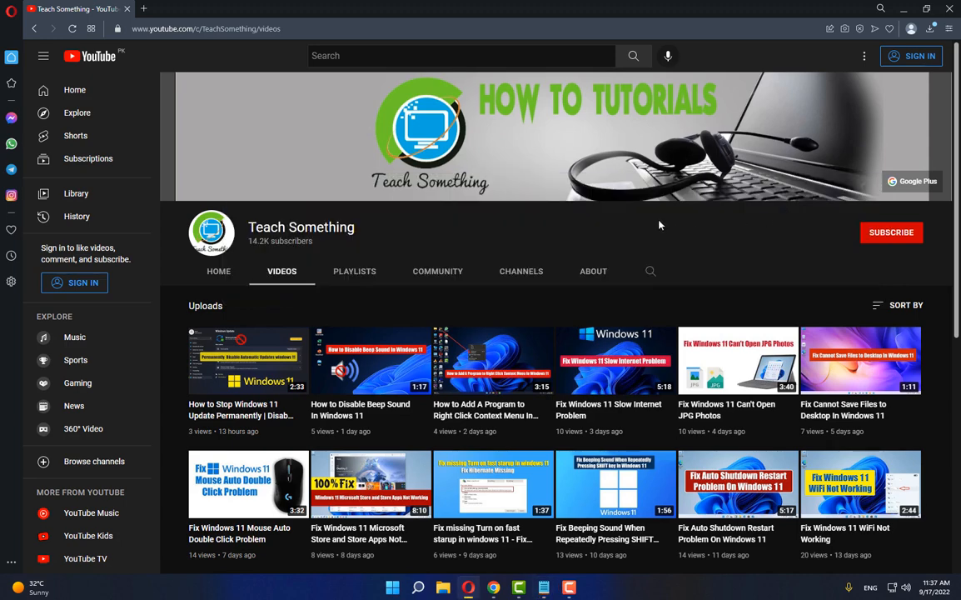